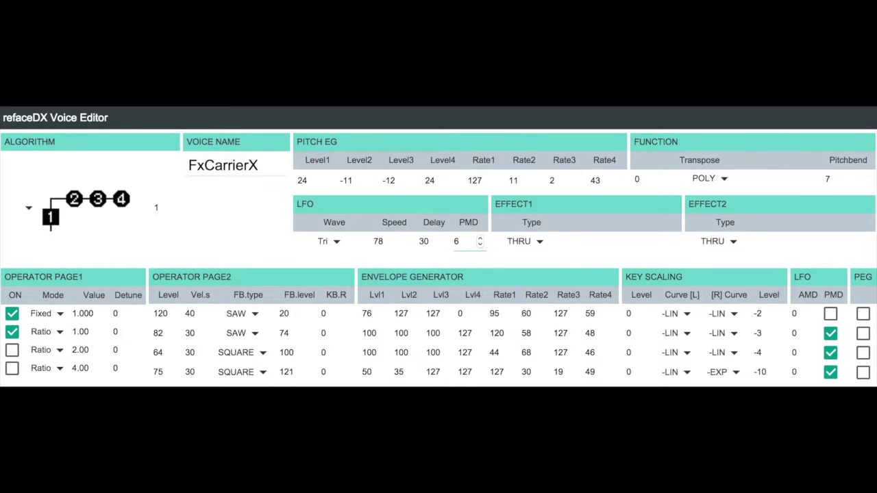
- Confirm LFO pitch modulation depth 6 and keep operator 1 in Fixed frequency mode
{"action": "key", "text": "Return"}
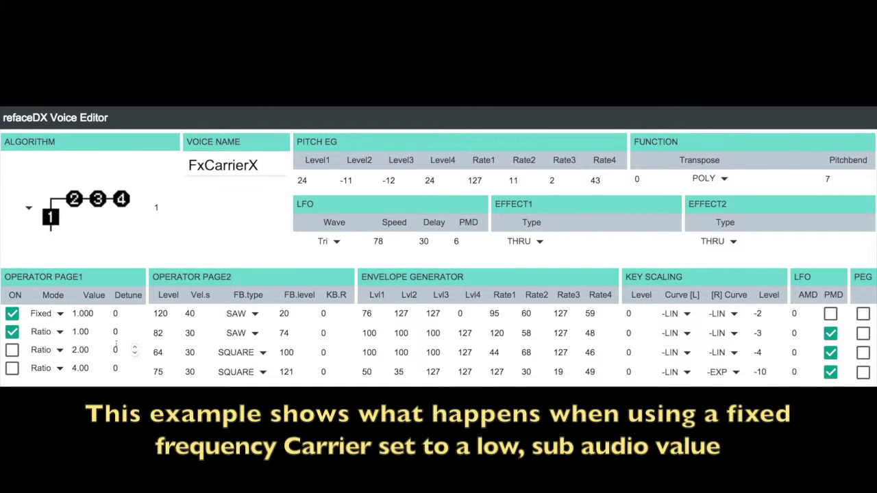
{"action": "left_click", "coordinate": [101, 315]}
{"action": "left_click", "coordinate": [66, 314]}
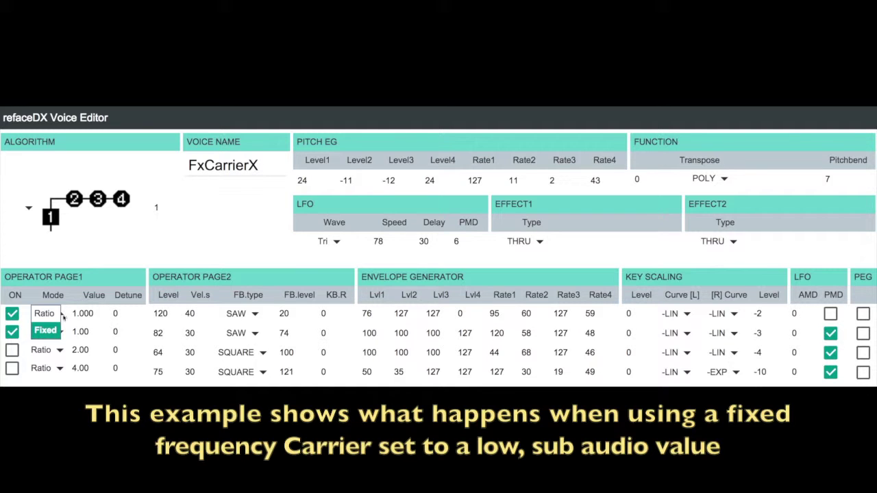
{"action": "left_click", "coordinate": [55, 330]}
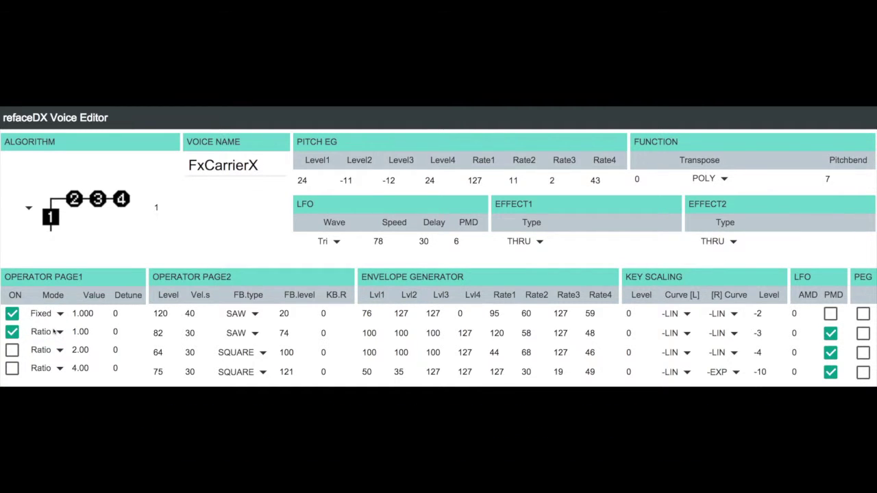
- Lower the LFO pitch modulation depth (PMD) from 6 to 0
{"action": "mouse_move", "coordinate": [175, 210]}
{"action": "mouse_move", "coordinate": [103, 313]}
{"action": "left_click", "coordinate": [480, 244]}
{"action": "left_click", "coordinate": [480, 246]}
{"action": "left_click", "coordinate": [54, 313]}
{"action": "left_click", "coordinate": [52, 313]}
{"action": "left_click", "coordinate": [55, 314]}
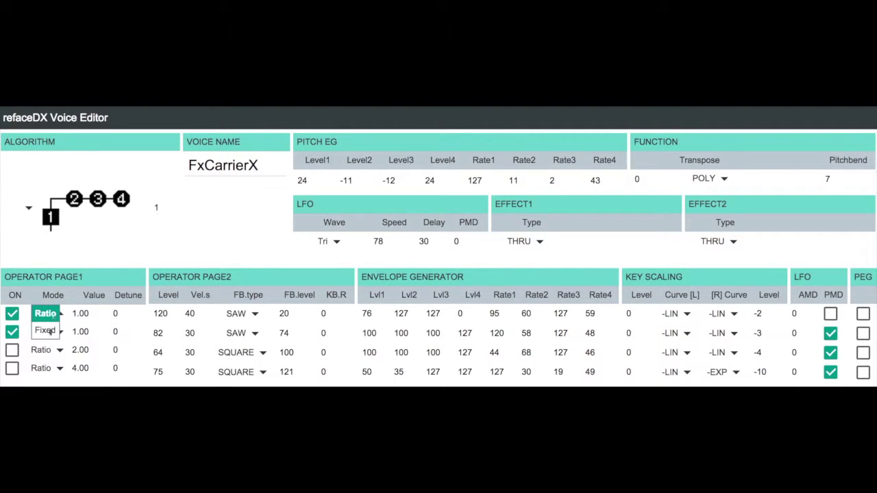
{"action": "left_click", "coordinate": [48, 331]}
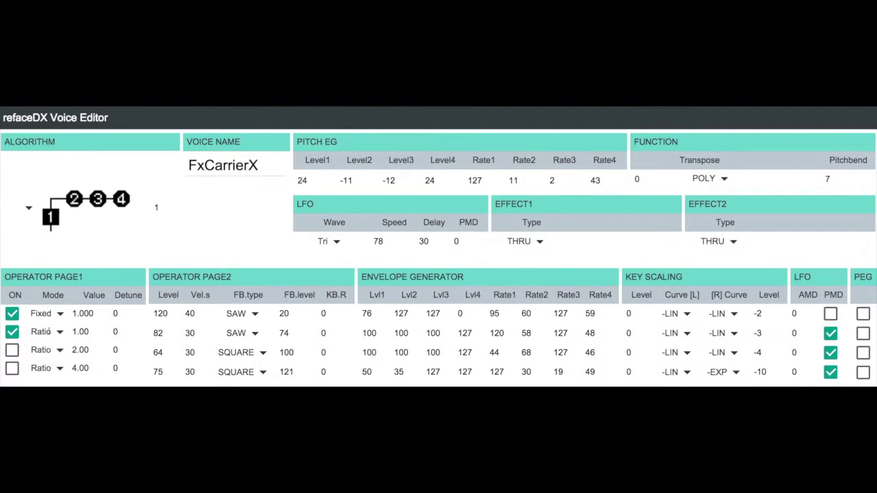
{"action": "double_click", "coordinate": [291, 313]}
{"action": "type", "text": "0"}
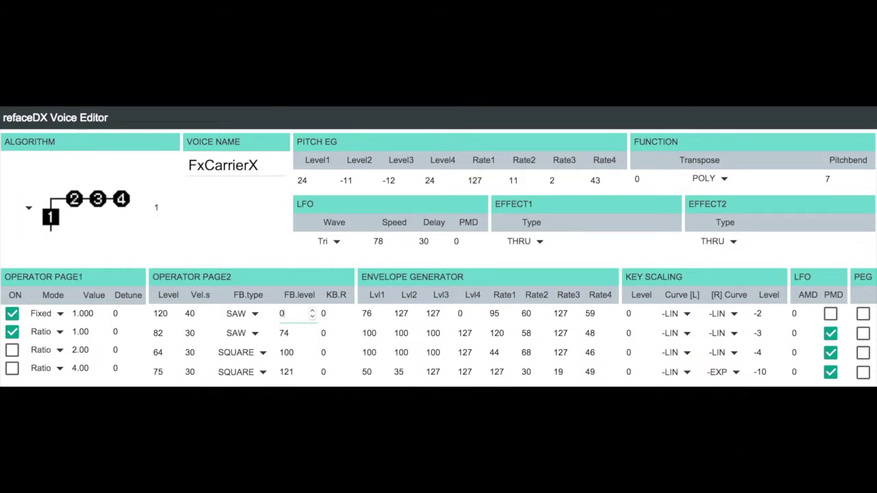
{"action": "double_click", "coordinate": [295, 313]}
{"action": "key", "text": "BackSpace"}
{"action": "left_click", "coordinate": [12, 350]}
- Turn on operator 4 with its ON checkbox in Operator Page1
{"action": "left_click", "coordinate": [12, 368]}
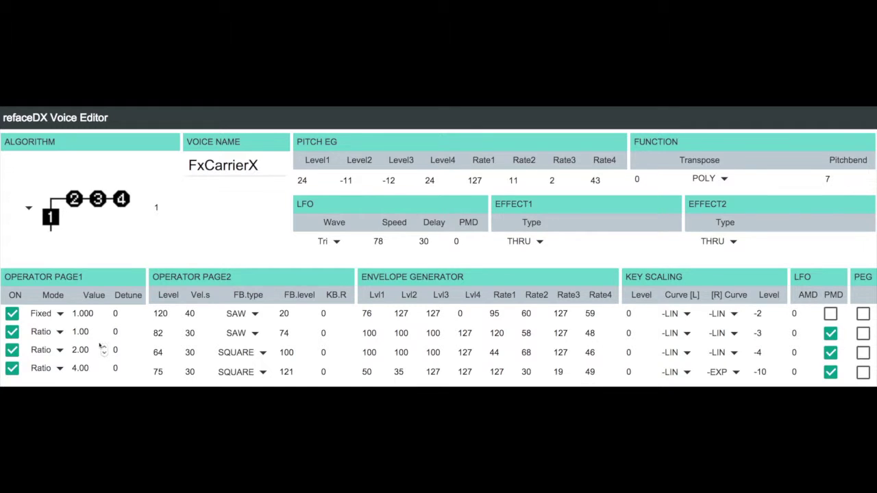
{"action": "left_click", "coordinate": [59, 313]}
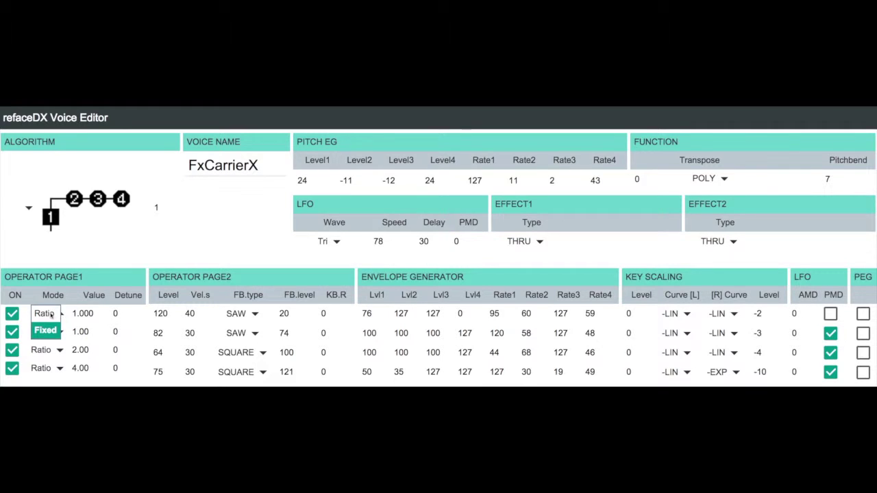
{"action": "left_click", "coordinate": [51, 312]}
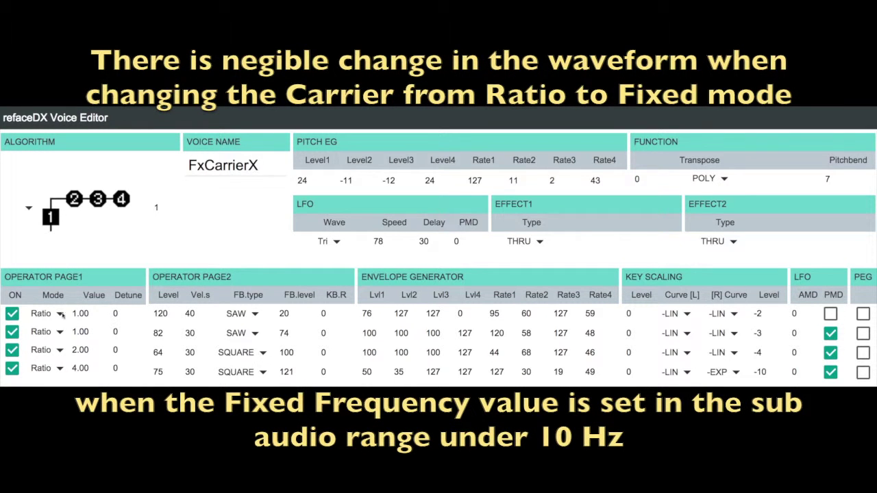
{"action": "left_click", "coordinate": [61, 313]}
{"action": "left_click", "coordinate": [60, 314]}
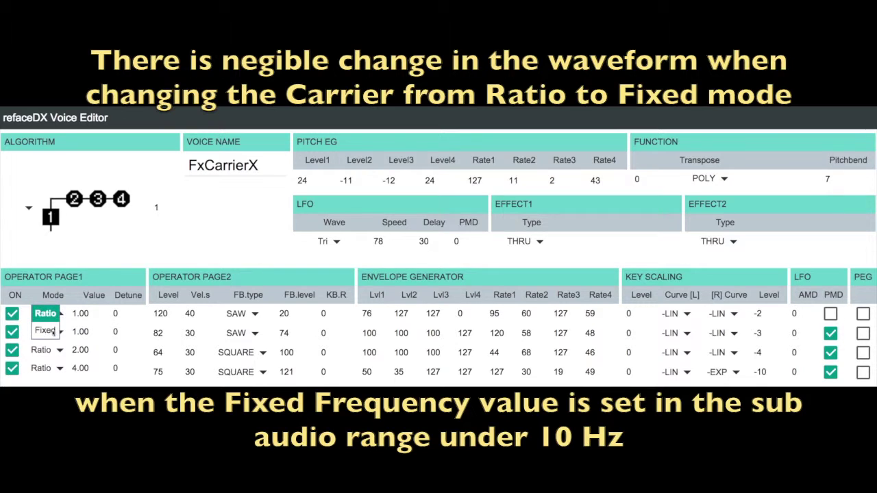
{"action": "left_click", "coordinate": [53, 331]}
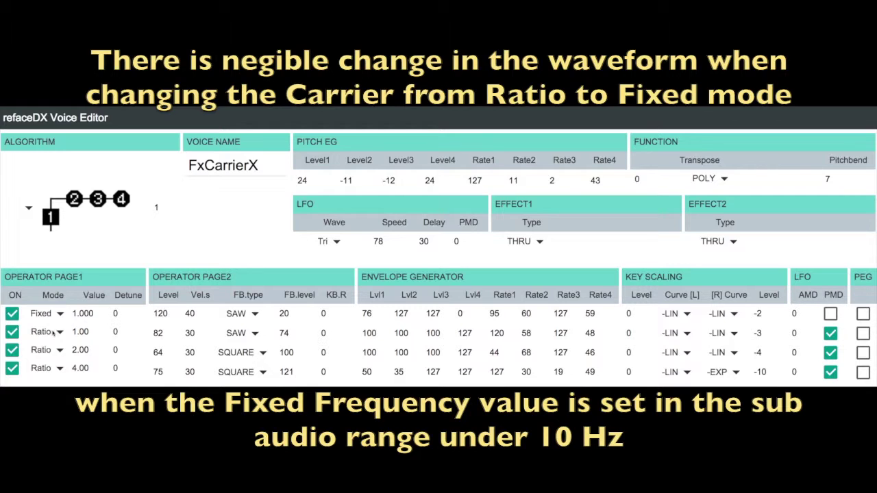
{"action": "double_click", "coordinate": [91, 313]}
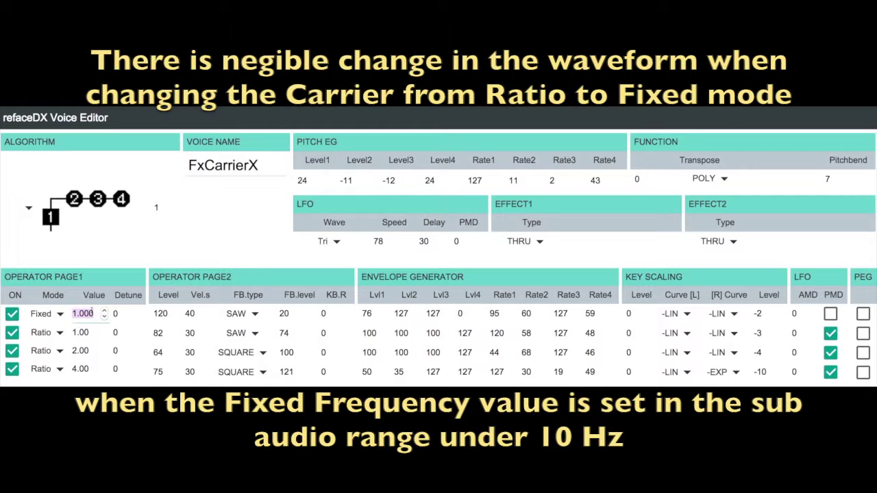
- Set operator 1's fixed frequency to 2, then 3, then 10.00
{"action": "type", "text": "2"}
{"action": "key", "text": "Return"}
{"action": "key", "text": "ctrl+a"}
{"action": "type", "text": "3"}
{"action": "key", "text": "Return"}
{"action": "key", "text": "ctrl+a"}
{"action": "type", "text": "10"}
{"action": "key", "text": "Return"}
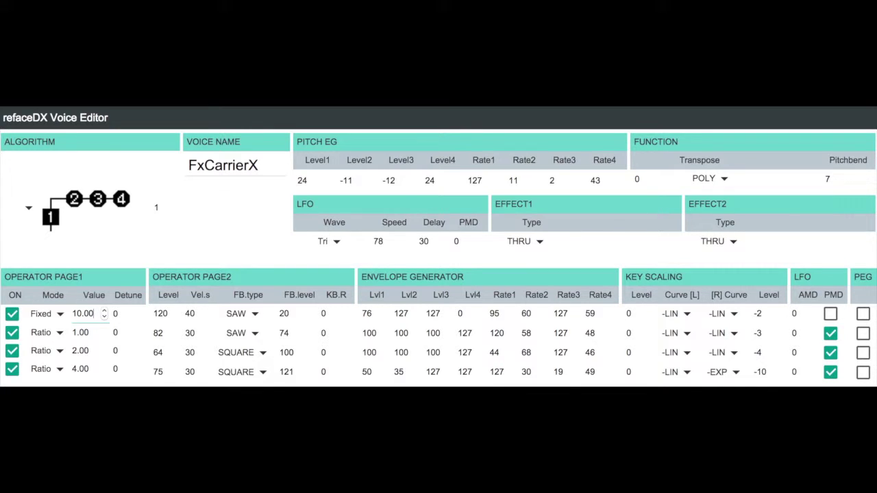
{"action": "double_click", "coordinate": [94, 313]}
- Enter 1.000 as operator 1's fixed carrier frequency
{"action": "type", "text": "1.000"}
{"action": "mouse_move", "coordinate": [315, 184]}
- Tick the PEG checkbox so operator 1 follows the pitch EG
{"action": "left_click", "coordinate": [863, 314]}
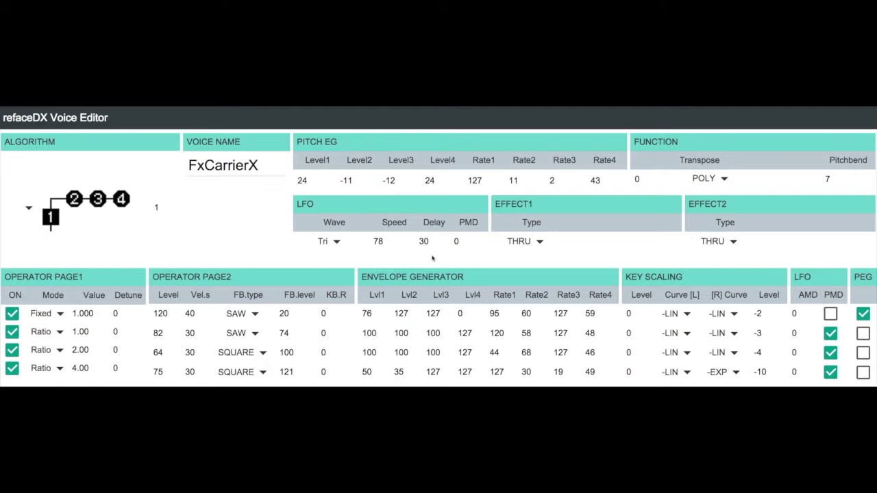
{"action": "left_click", "coordinate": [541, 242]}
- Set the Effect 1 type to FLA (flanger) and the Effect 2 type to CHO (chorus)
{"action": "left_click", "coordinate": [538, 292]}
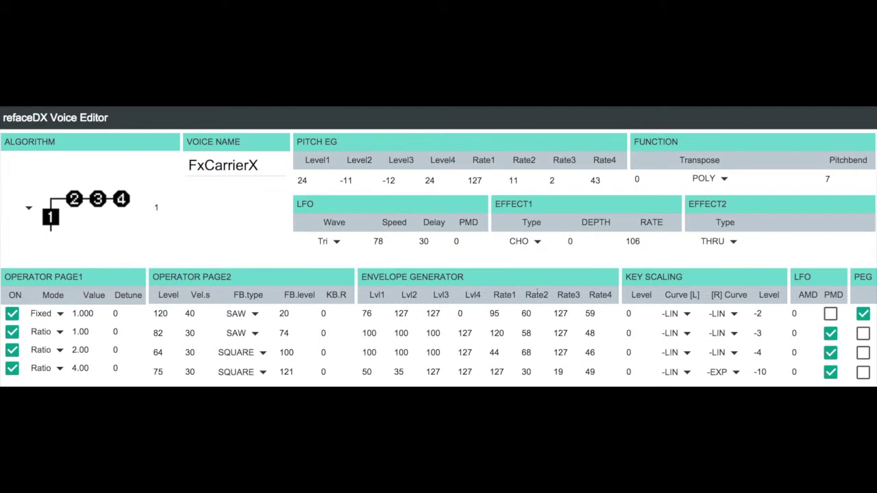
{"action": "left_click", "coordinate": [540, 243]}
{"action": "left_click", "coordinate": [536, 309]}
{"action": "left_click", "coordinate": [730, 242]}
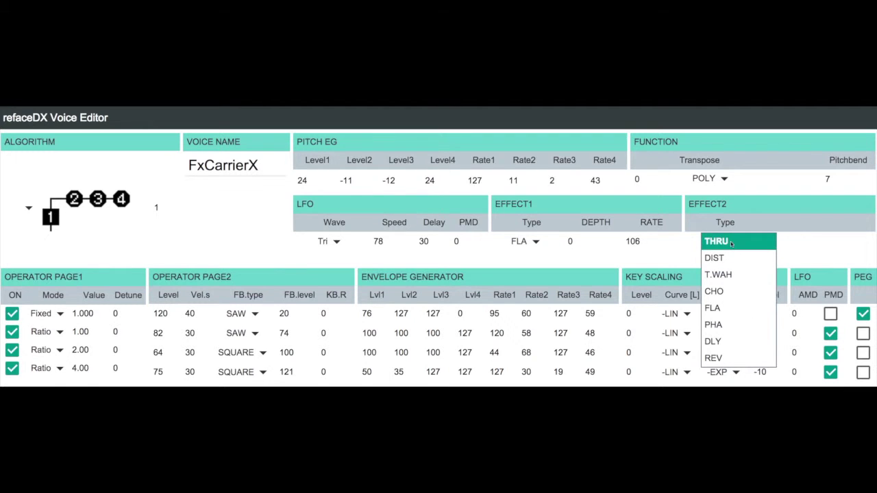
{"action": "left_click", "coordinate": [715, 291]}
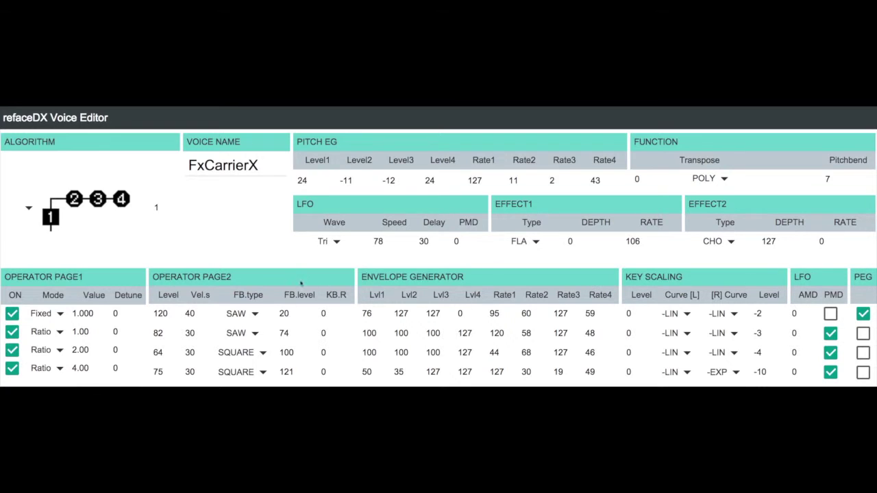
- Step operator 1's saw feedback level up through 49 and 50 to 86
{"action": "mouse_move", "coordinate": [293, 313]}
{"action": "left_click", "coordinate": [312, 310]}
{"action": "left_click", "coordinate": [312, 312]}
{"action": "left_click", "coordinate": [312, 311]}
{"action": "left_click", "coordinate": [312, 312]}
{"action": "left_click_drag", "start_coordinate": [311, 312], "coordinate": [312, 313]}
- Switch operator 1's feedback to SQUARE and lower its level to 69
{"action": "left_click", "coordinate": [252, 315]}
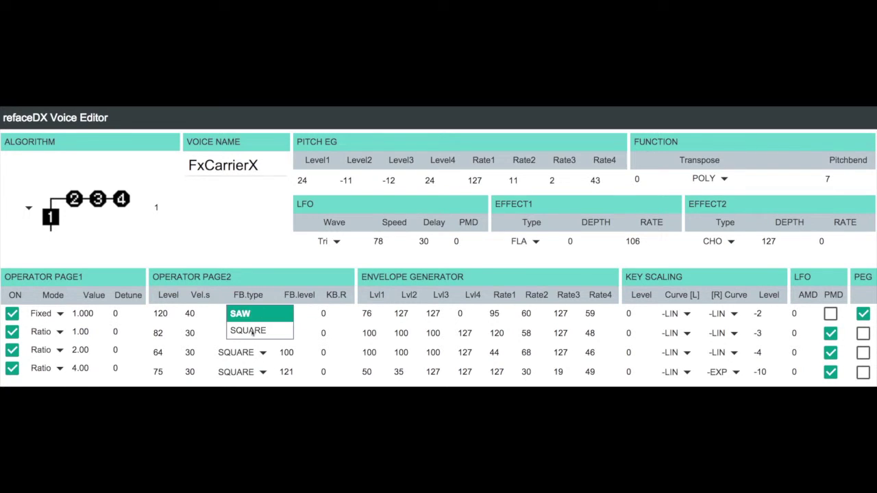
{"action": "left_click", "coordinate": [253, 331]}
{"action": "left_click_drag", "start_coordinate": [309, 313], "coordinate": [313, 317]}
{"action": "left_click", "coordinate": [312, 315]}
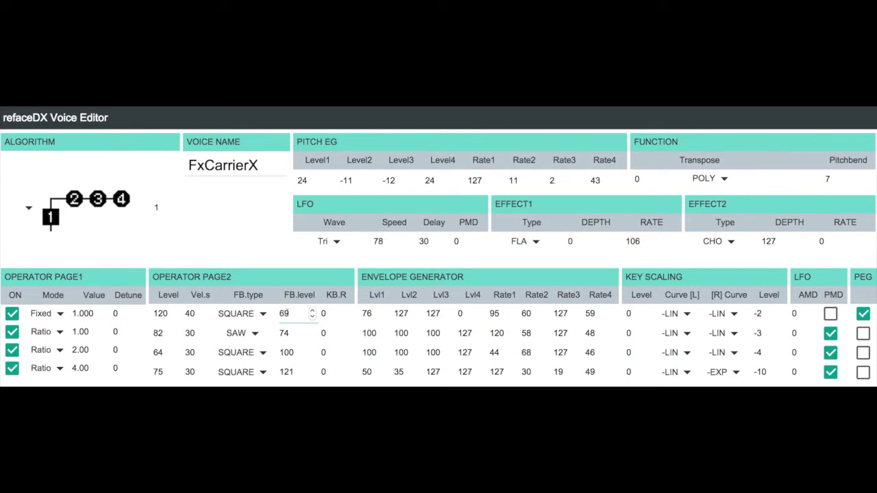
- Set operator 1's feedback level to 20 and its type back to SAW
{"action": "double_click", "coordinate": [283, 313]}
{"action": "type", "text": "20"}
{"action": "left_click", "coordinate": [257, 314]}
{"action": "left_click", "coordinate": [255, 315]}
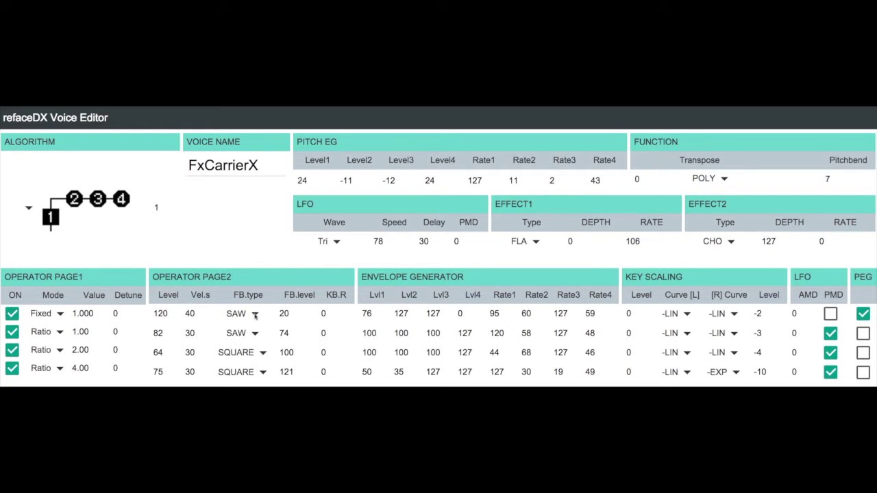
- Set operator 1's feedback type to SQUARE with FB.level 90
{"action": "left_click", "coordinate": [254, 314]}
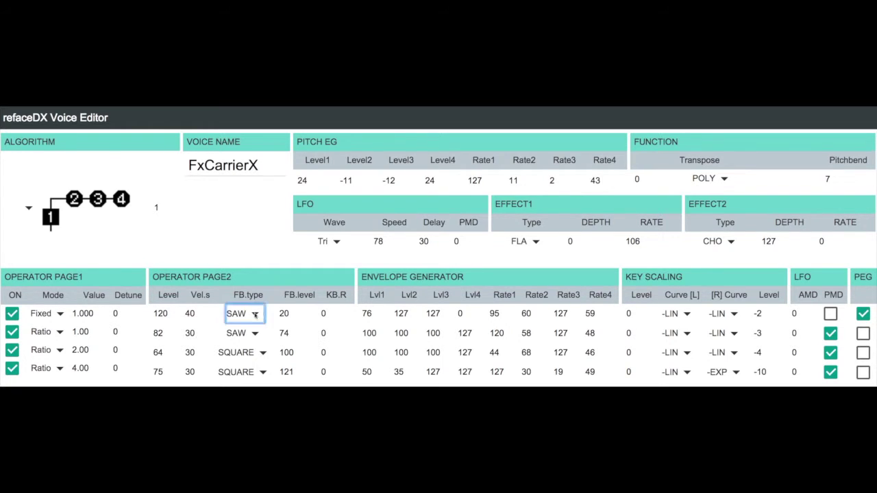
{"action": "left_click", "coordinate": [250, 329]}
{"action": "double_click", "coordinate": [294, 313]}
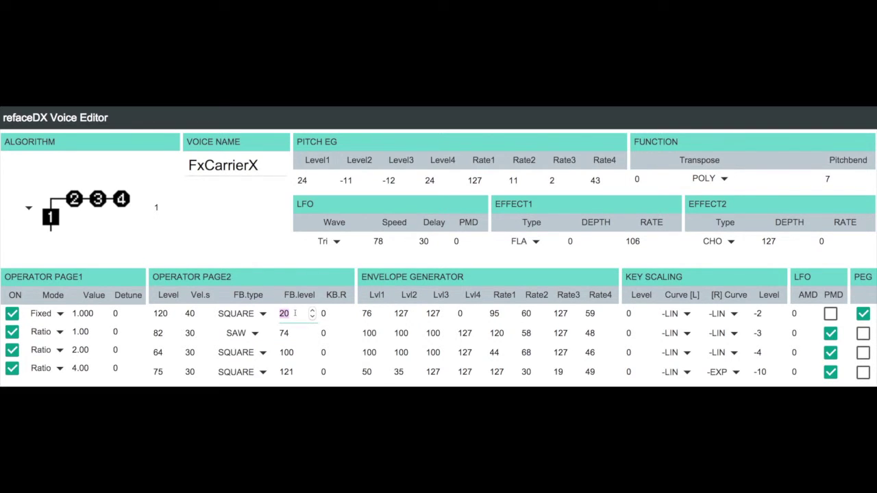
{"action": "type", "text": "90"}
{"action": "scroll", "coordinate": [295, 314], "scroll_direction": "up", "scroll_amount": 20}
- Enter 20 for operator 1's FB.level and set FB.type back to SAW
{"action": "type", "text": "20"}
{"action": "left_click", "coordinate": [261, 313]}
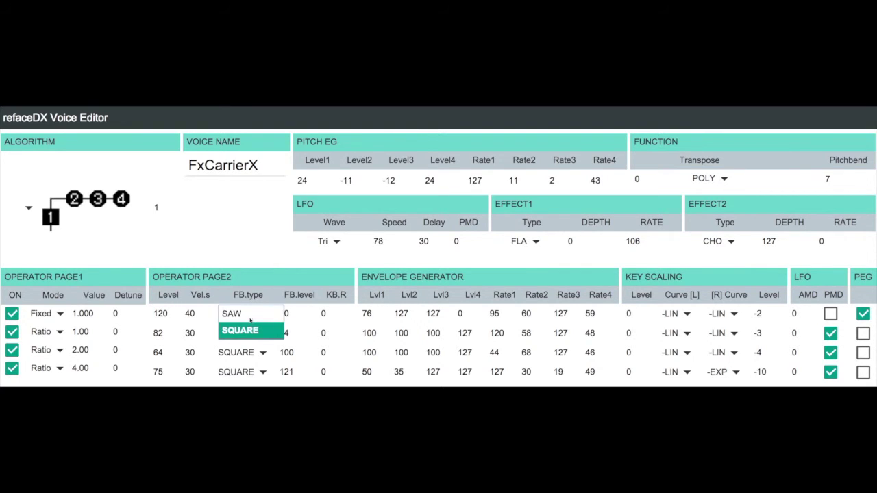
{"action": "left_click", "coordinate": [246, 313]}
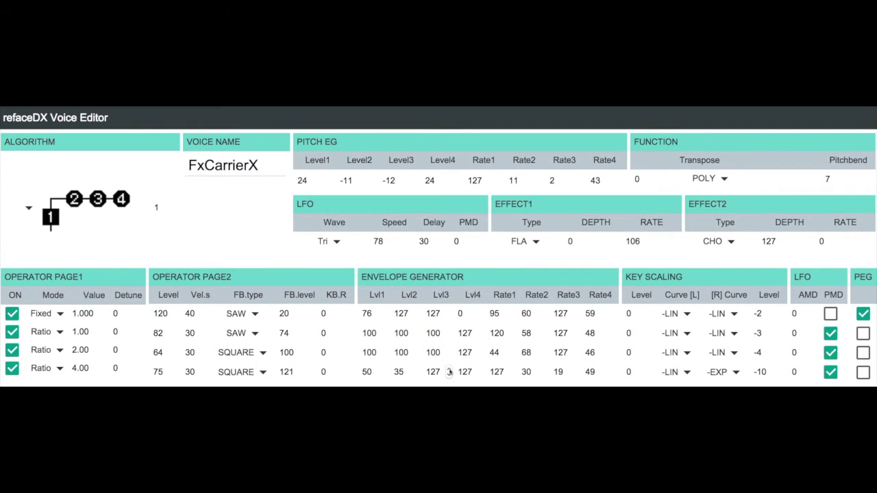